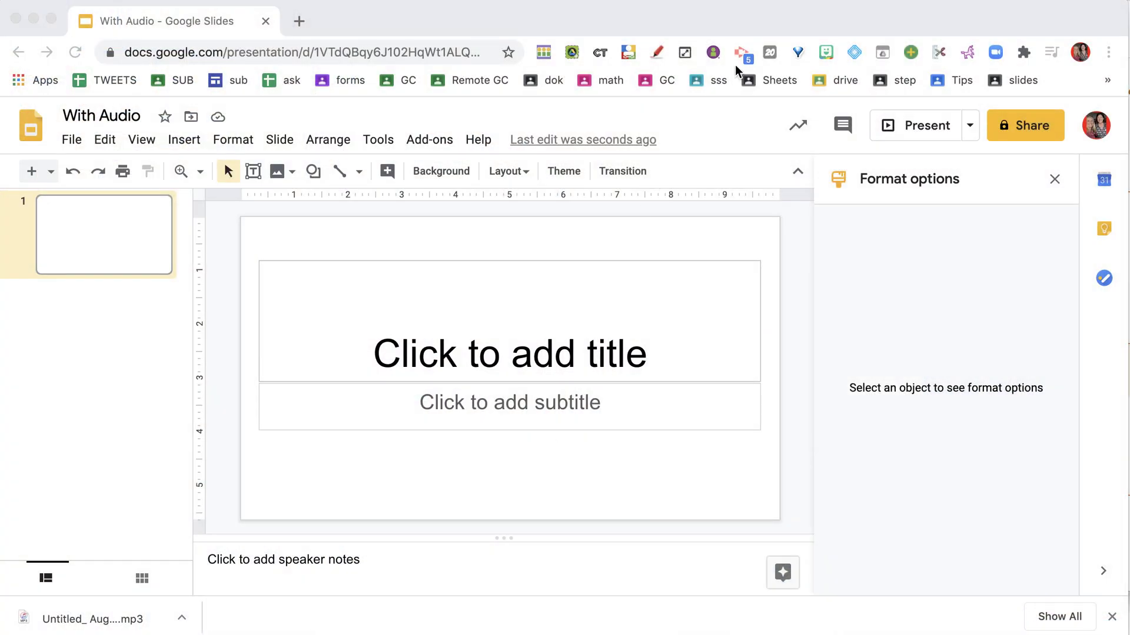
Step: Record a short webcam-only Screencastify clip with the microphone on
{"action": "left_click", "coordinate": [739, 54]}
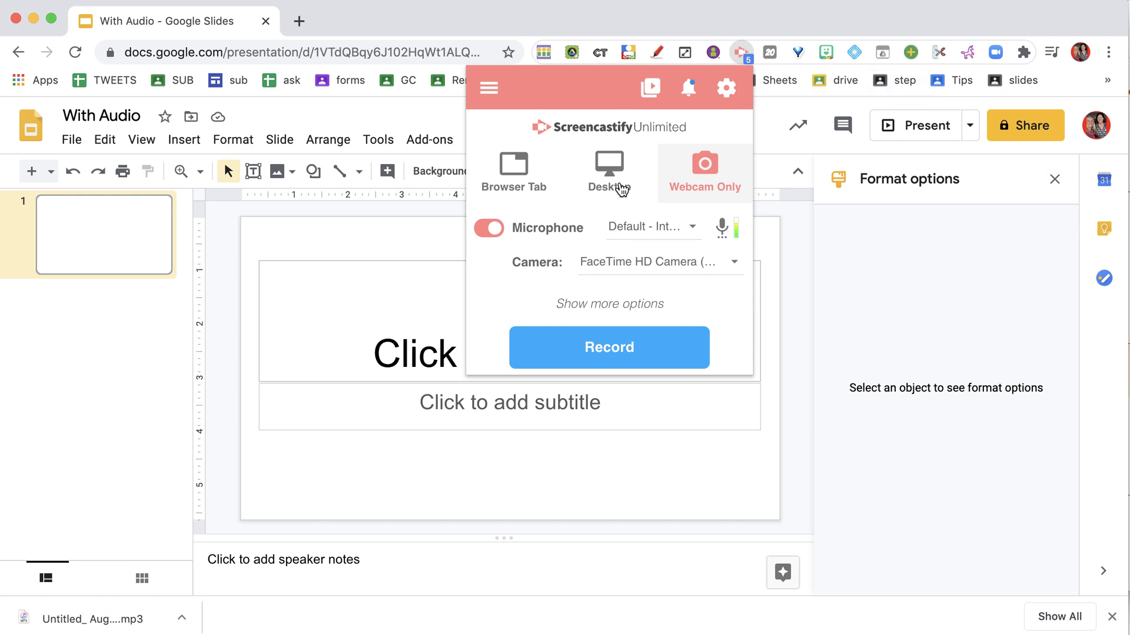
{"action": "left_click", "coordinate": [623, 361]}
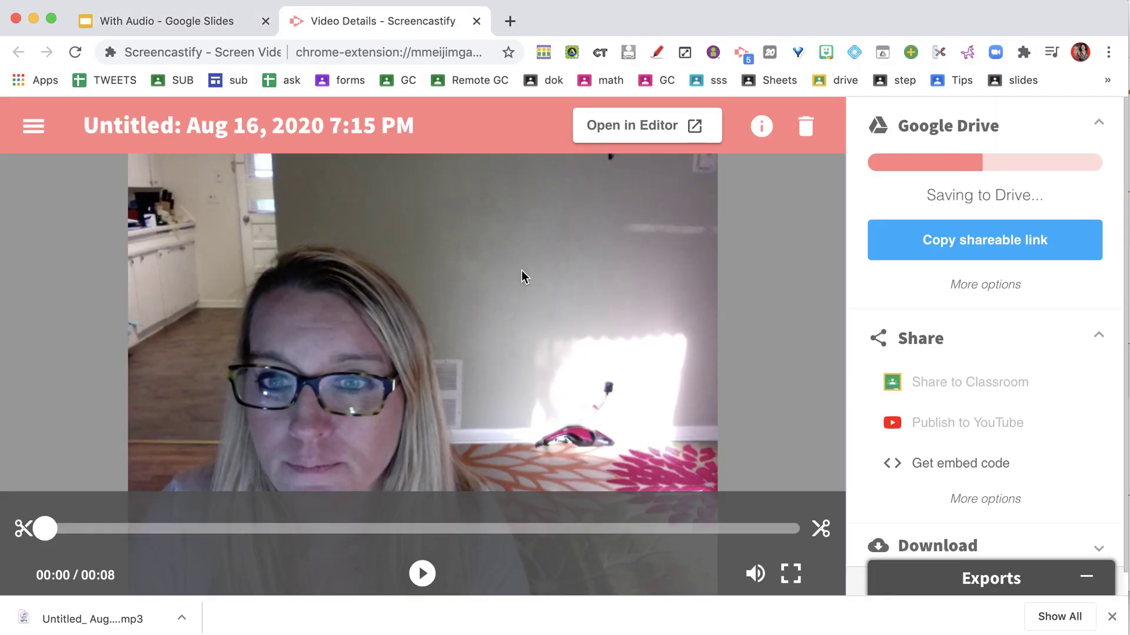
Step: Title the recording 'Standard Form Audio', pause its preview and show the download choices
{"action": "left_click", "coordinate": [312, 125]}
{"action": "type", "text": "S"}
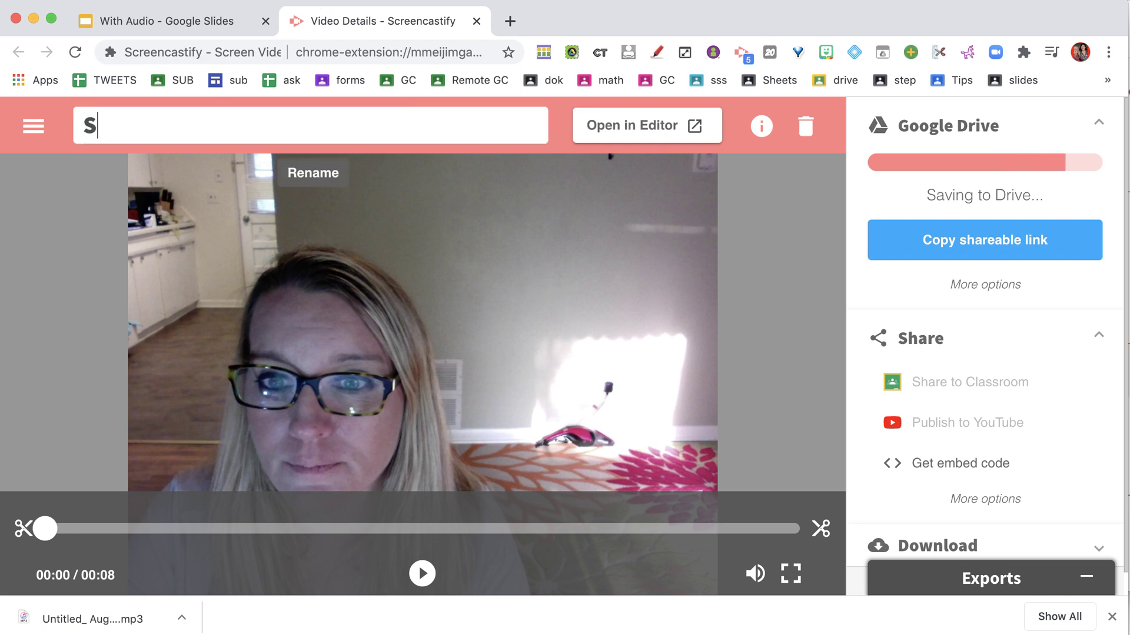
{"action": "type", "text": "tandard Form Au"}
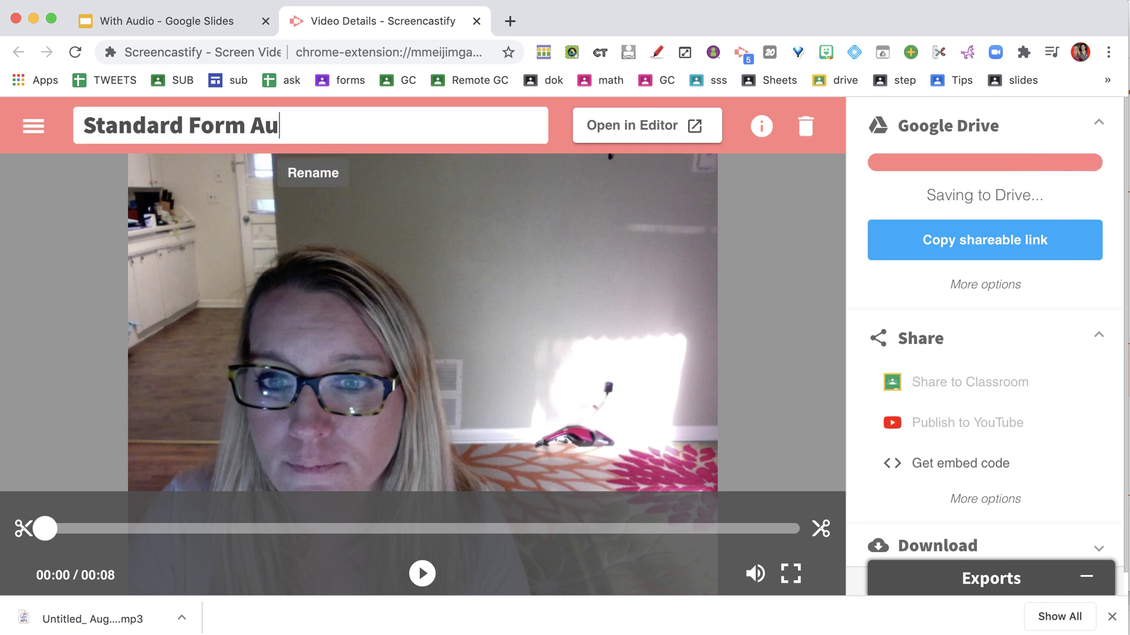
{"action": "type", "text": "dio"}
{"action": "key", "text": "Return"}
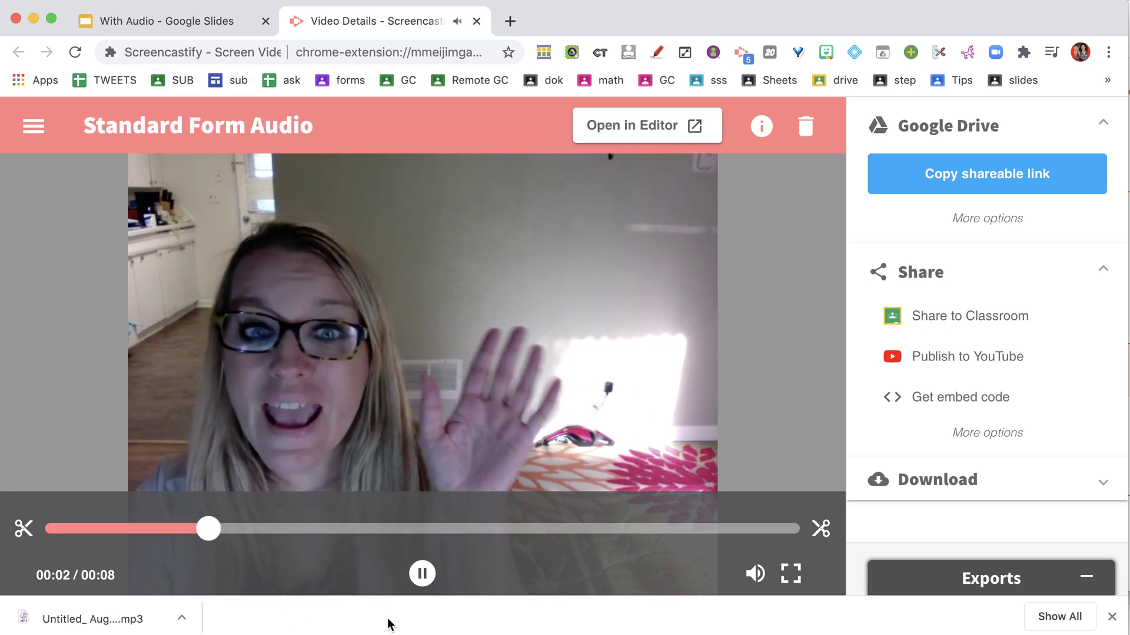
{"action": "left_click", "coordinate": [422, 581]}
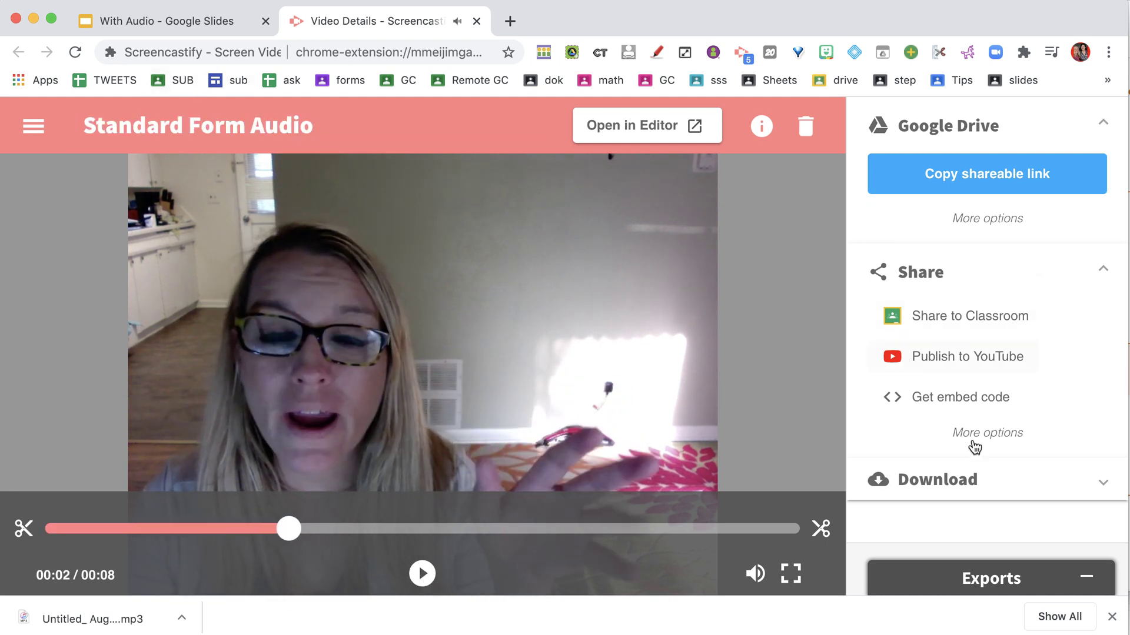
{"action": "left_click", "coordinate": [925, 489]}
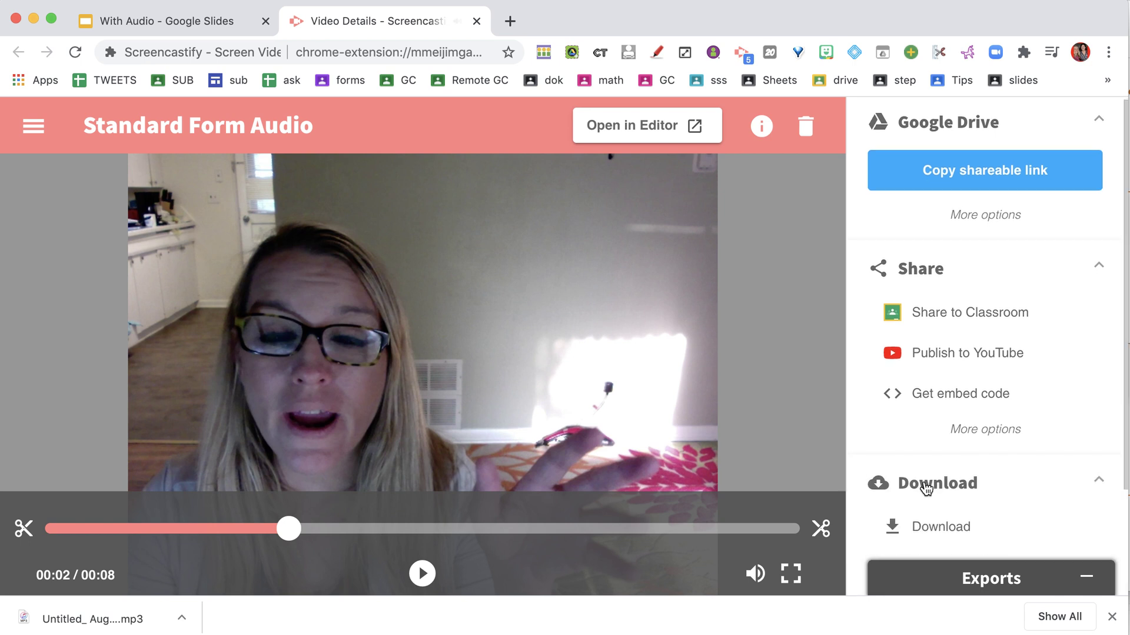
{"action": "scroll", "coordinate": [927, 490], "scroll_direction": "down", "scroll_amount": 3}
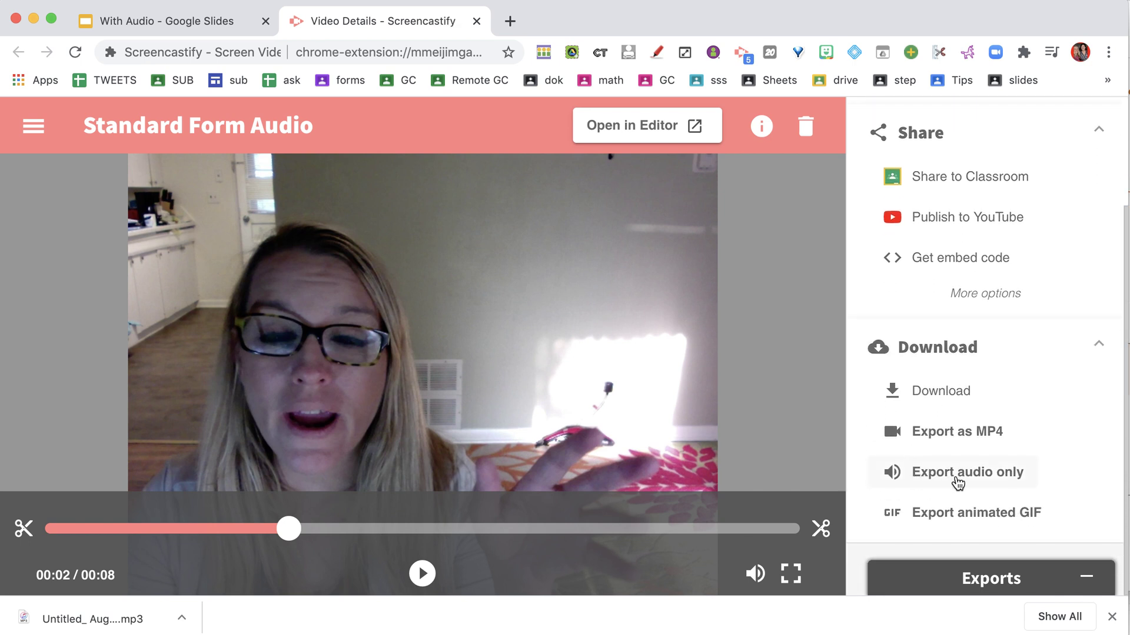
Step: Export the Screencastify recording as an audio-only MP3 file
{"action": "left_click", "coordinate": [1009, 479]}
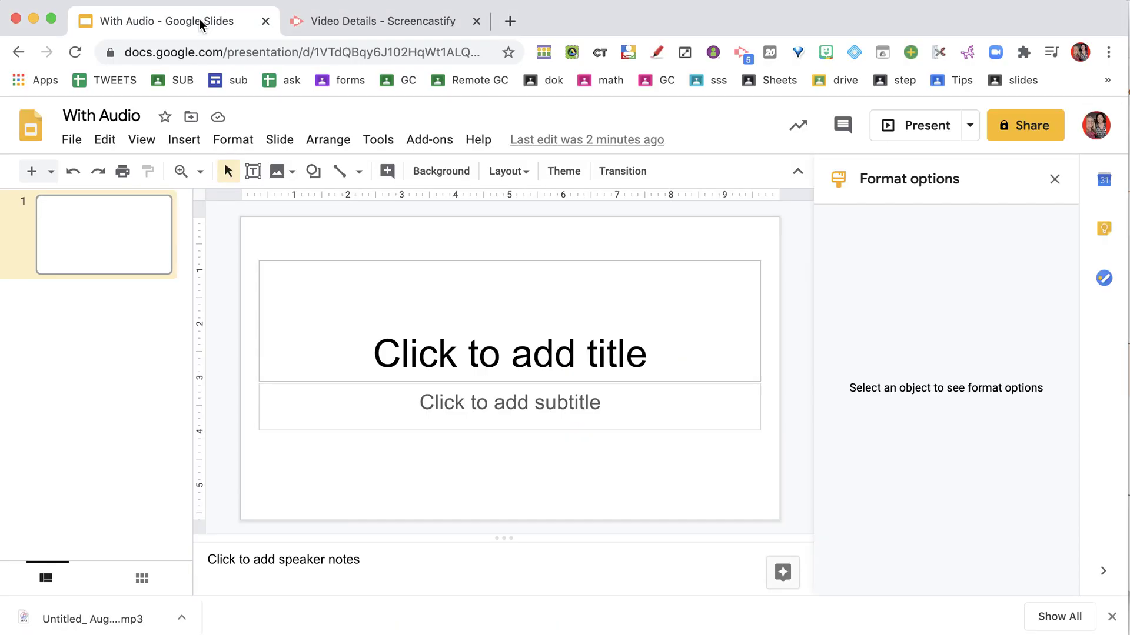
Step: Insert the exported Standard Form audio file from My Drive onto the slide
{"action": "left_click", "coordinate": [184, 139]}
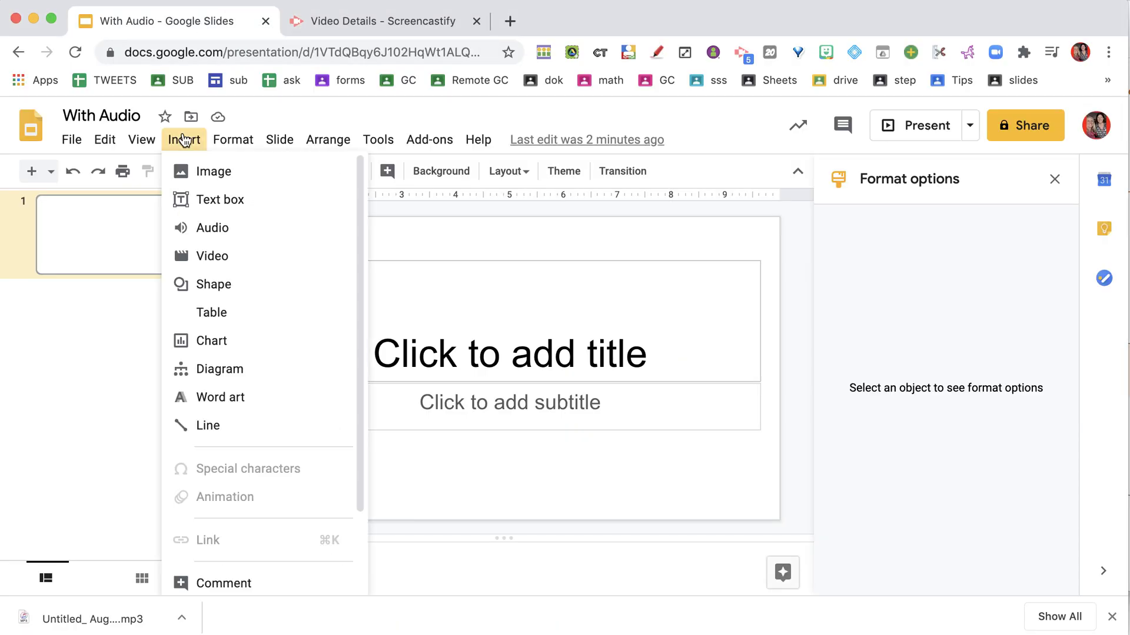
{"action": "left_click", "coordinate": [213, 228]}
{"action": "left_click", "coordinate": [289, 453]}
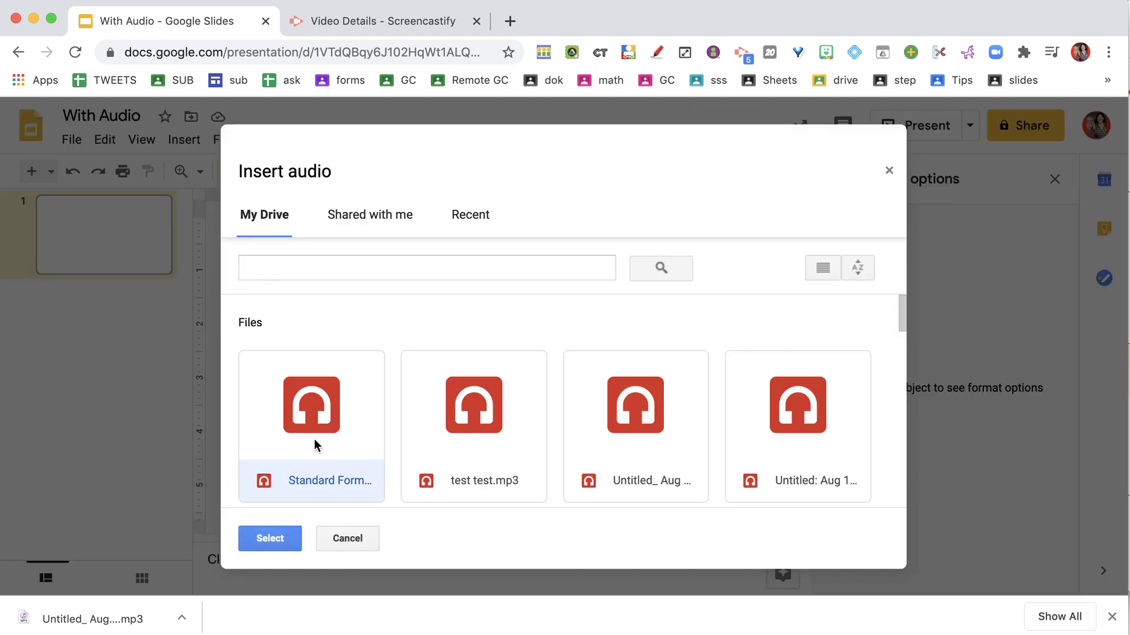
{"action": "double_click", "coordinate": [344, 434]}
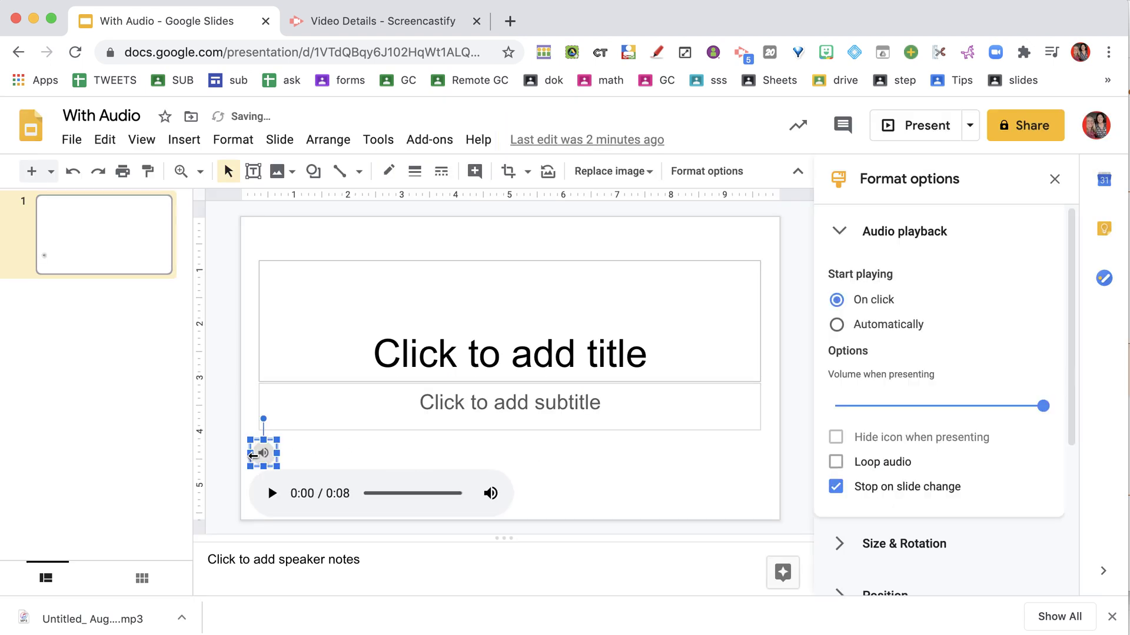
Step: Play the inserted audio clip for a few seconds and pause it
{"action": "left_click", "coordinate": [273, 495]}
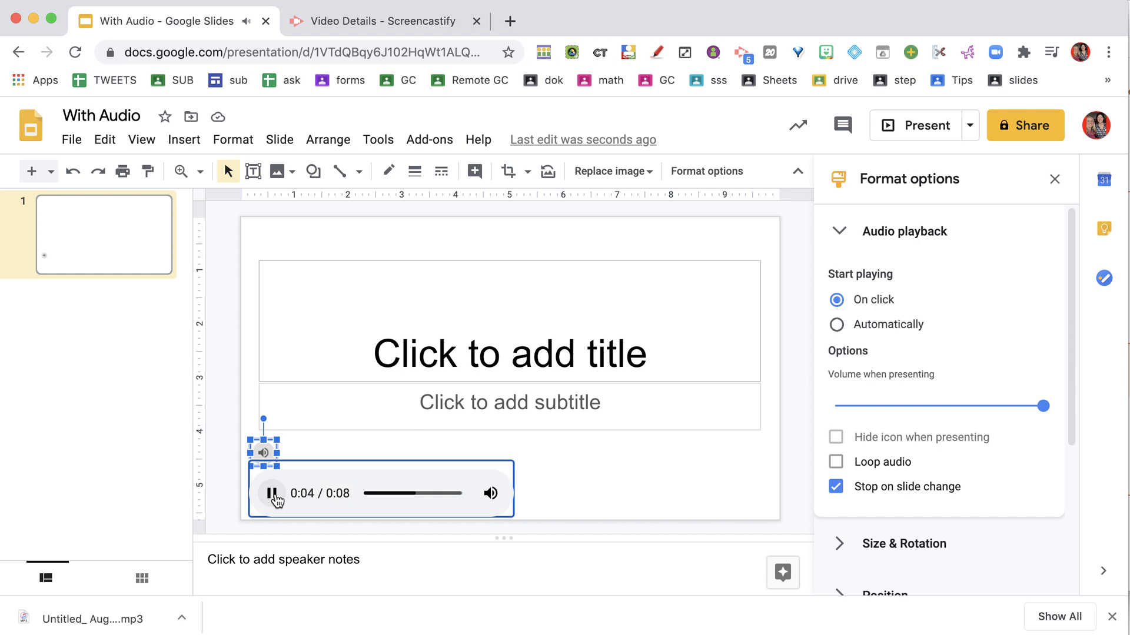
{"action": "left_click", "coordinate": [273, 494]}
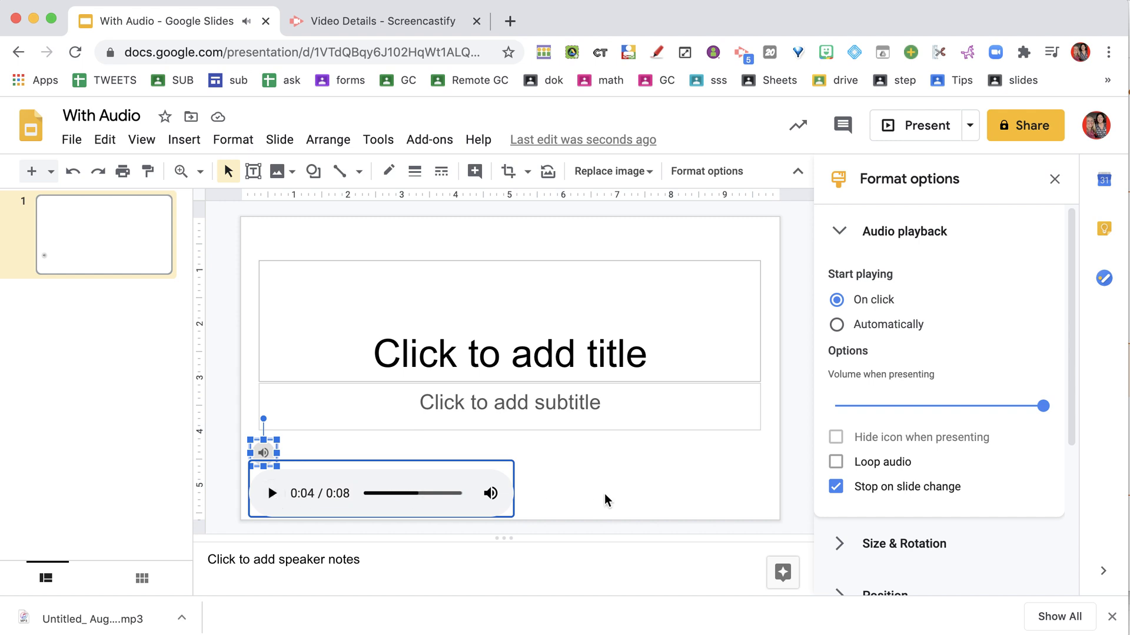